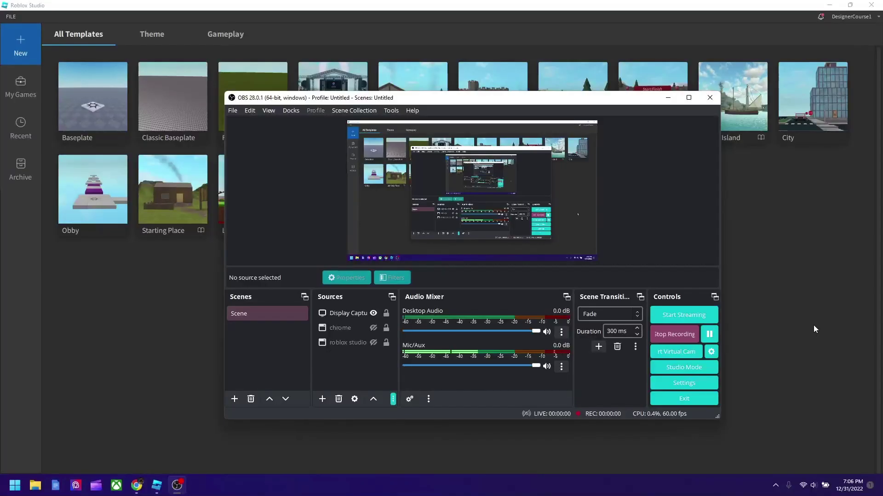
Create a new place from the Classic Baseplate template.
click(813, 322)
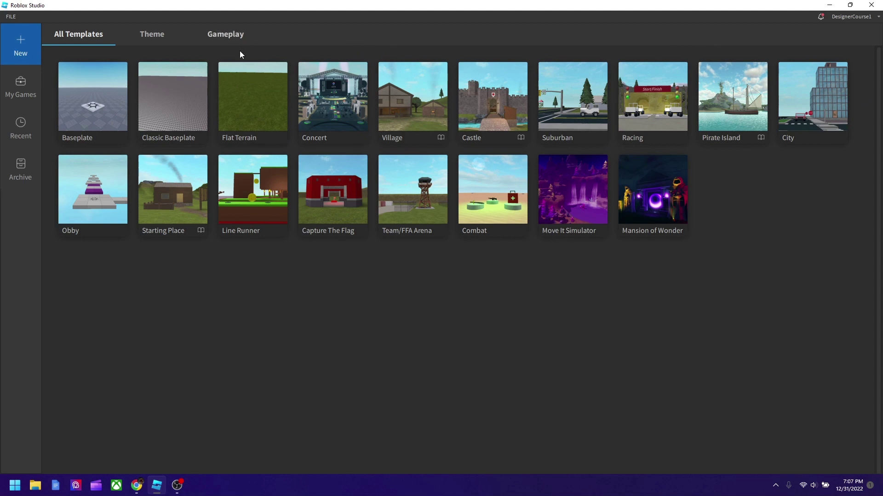
click(158, 101)
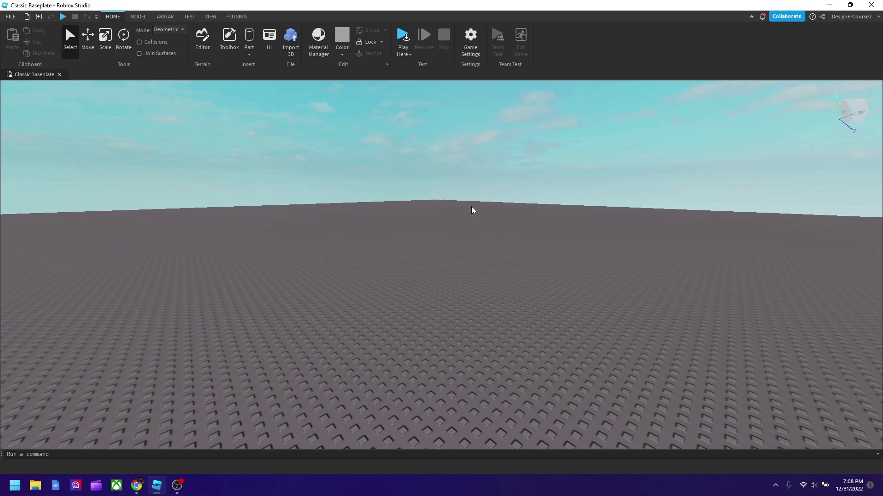
Examine the baseplate from different distances, heights and camera angles.
scroll(476, 209, up, 3)
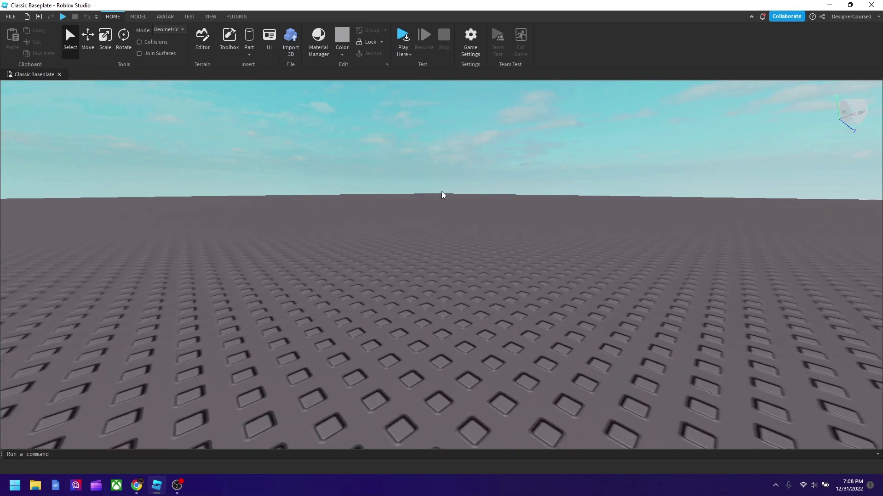
scroll(442, 198, down, 5)
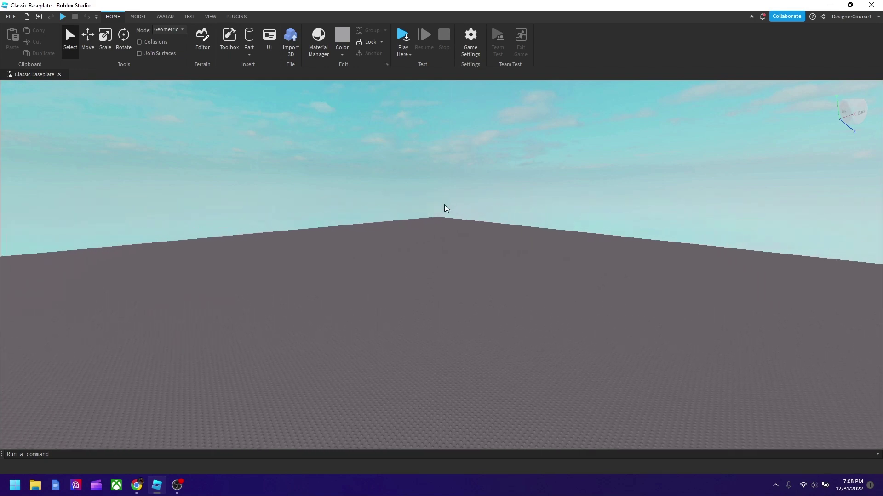
scroll(464, 206, down, 2)
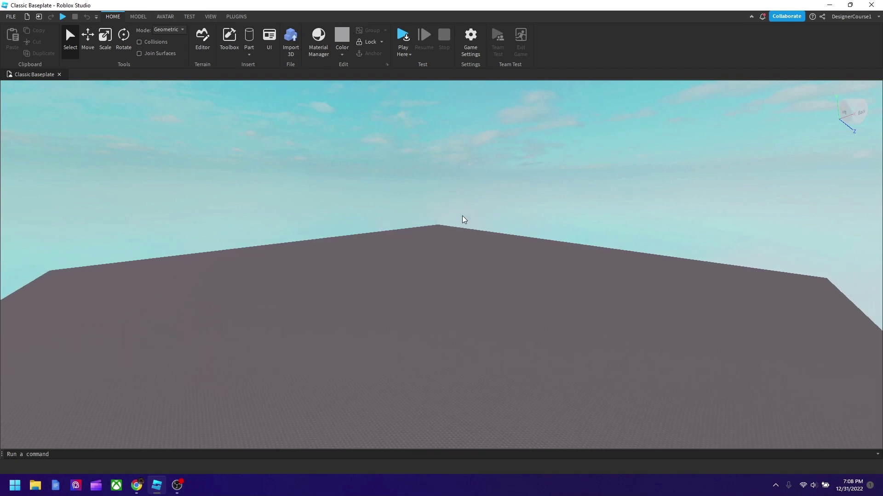
scroll(463, 221, up, 4)
scroll(464, 239, up, 1)
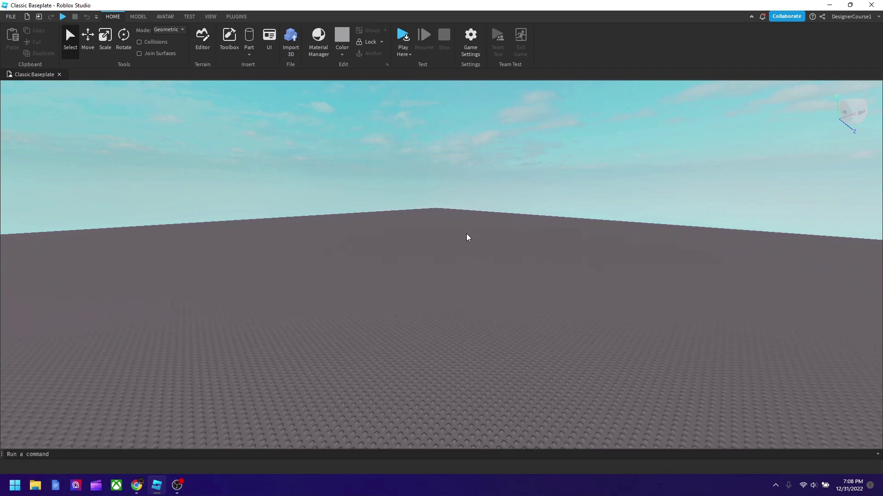
scroll(467, 237, down, 2)
scroll(462, 244, down, 1)
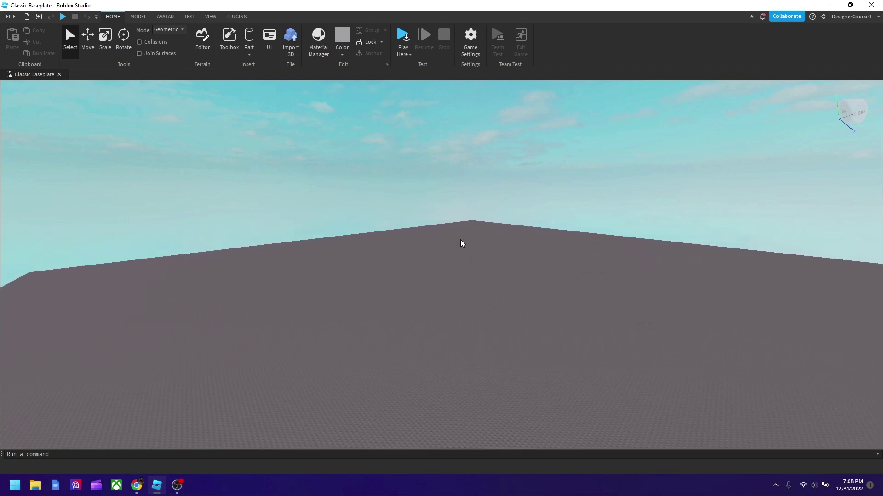
key(a)
key(d)
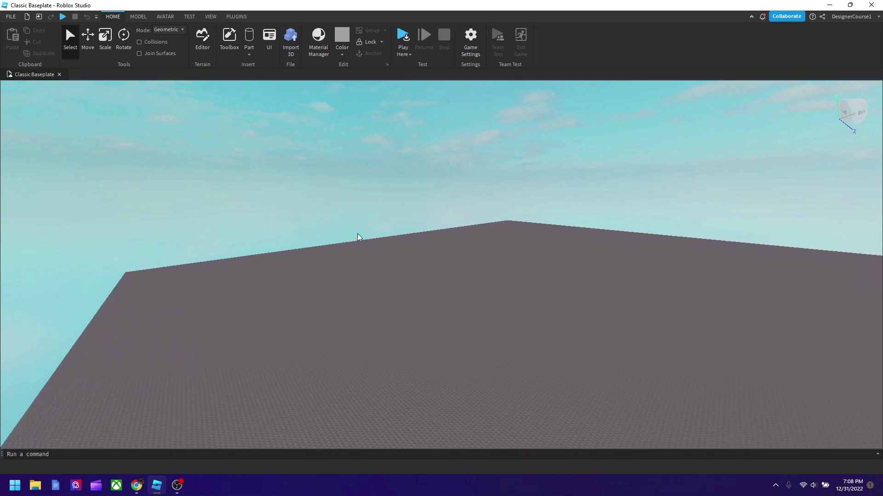
key(d)
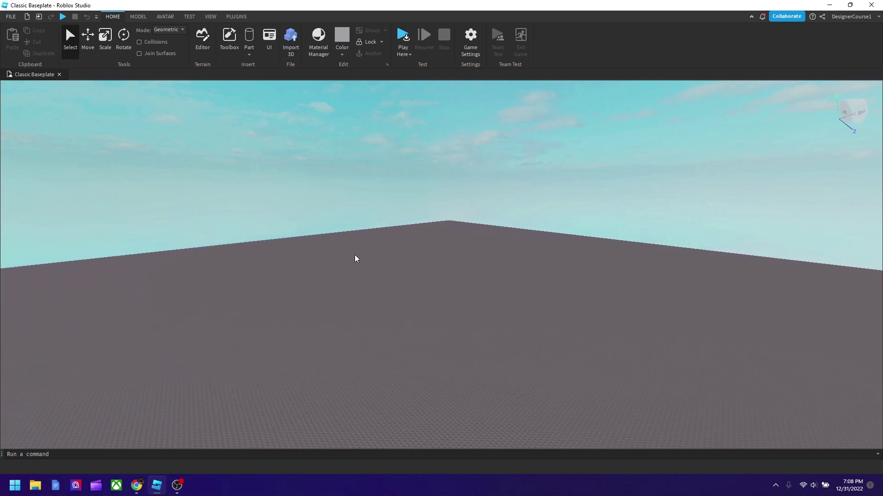
key(q)
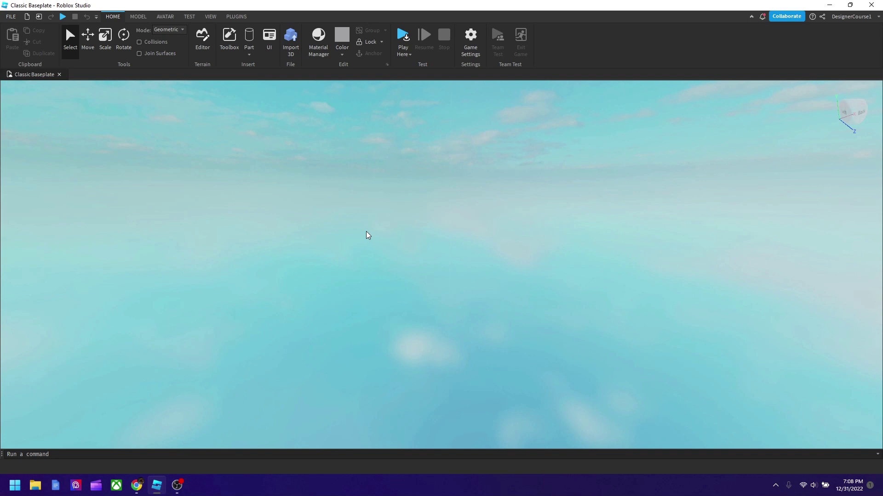
key(e)
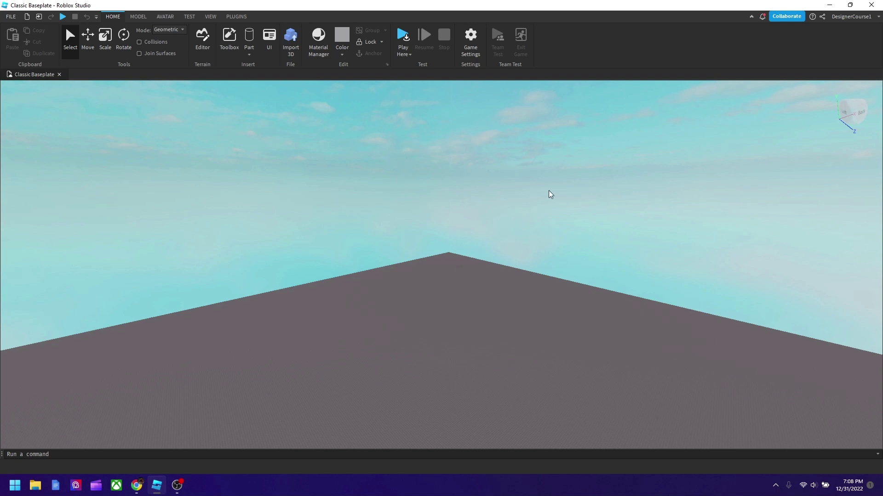
right_drag(548, 191, 548, 143)
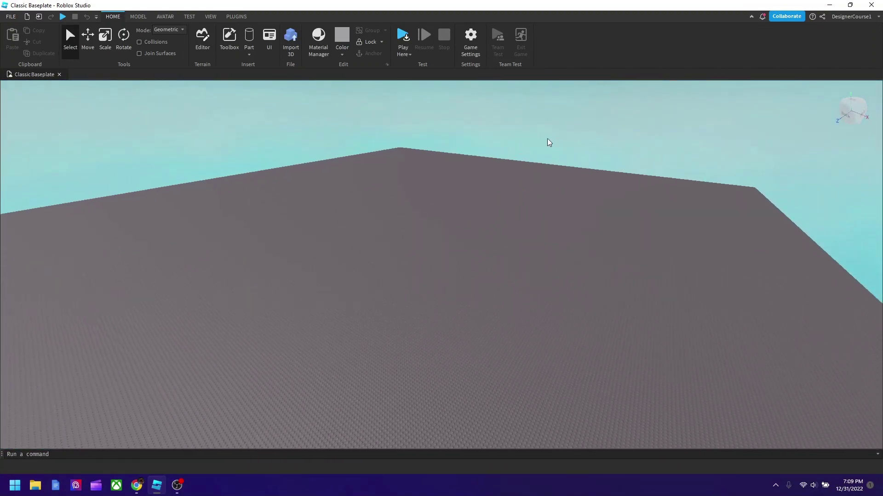
key(s)
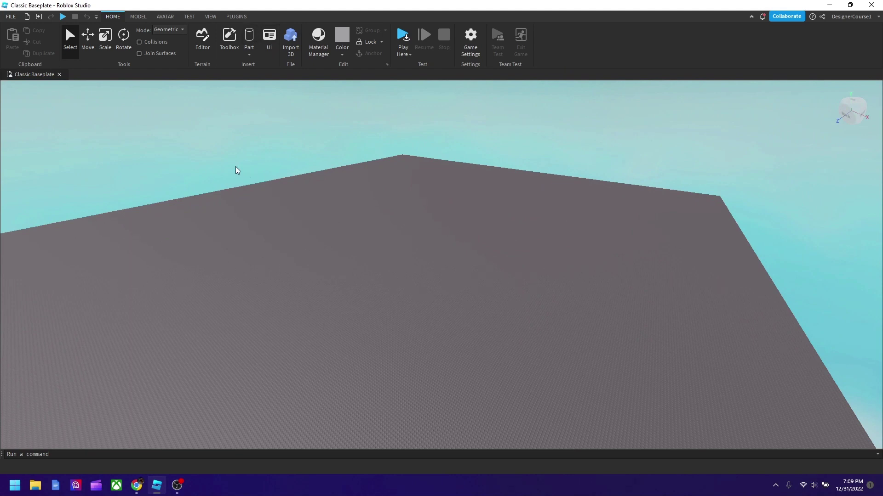
click(92, 38)
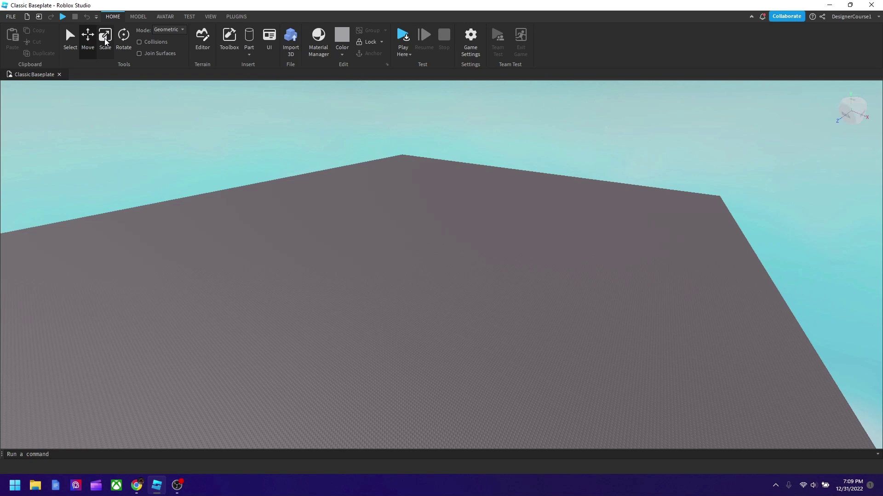
click(104, 39)
click(123, 35)
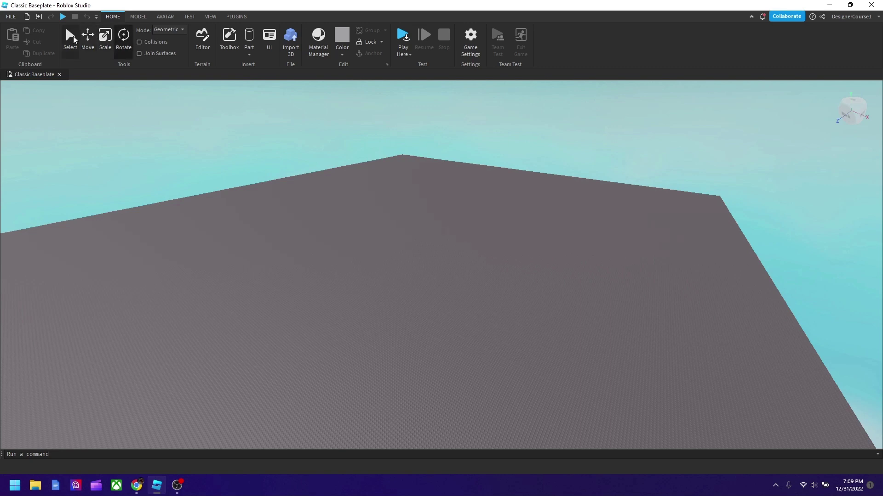
click(71, 36)
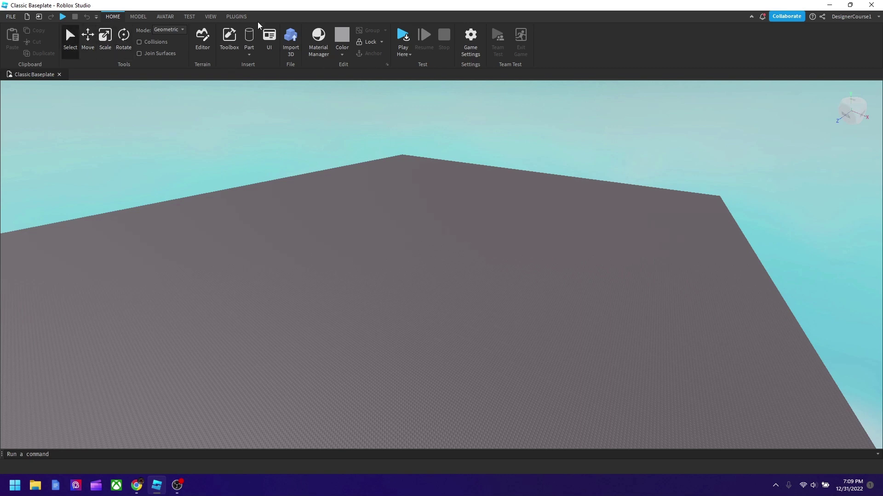
click(253, 51)
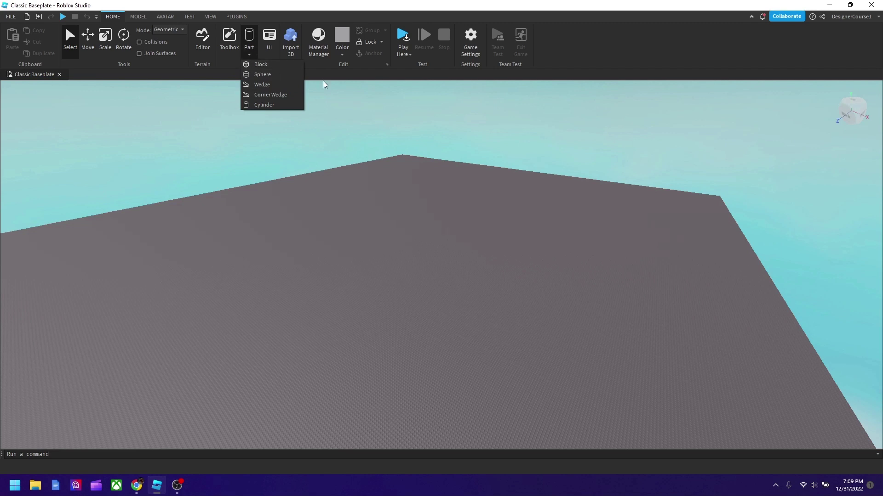
click(394, 99)
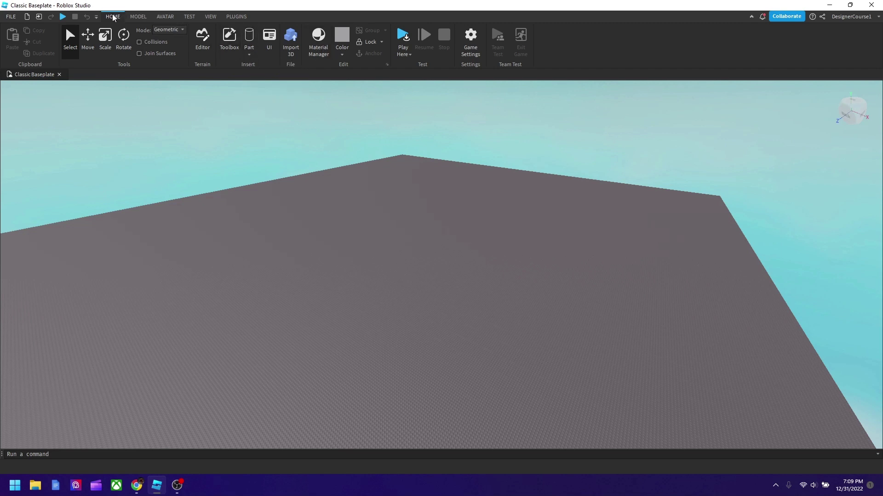
Insert a sphere part onto the baseplate.
click(248, 56)
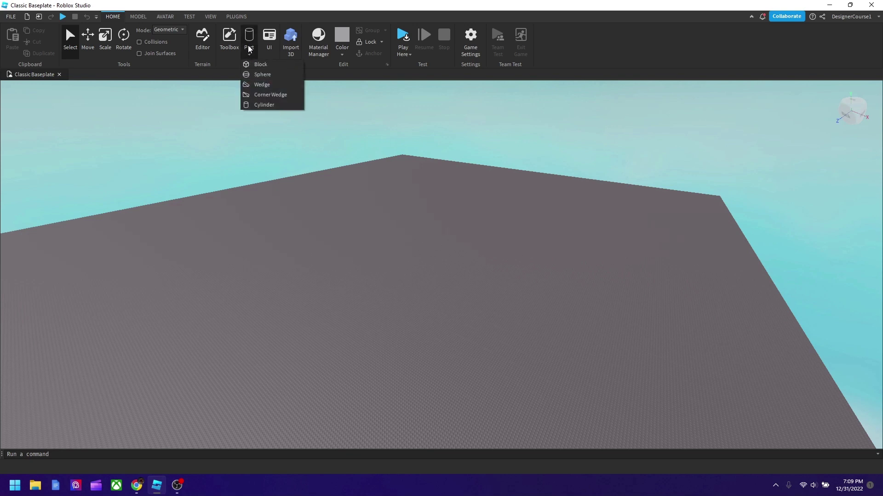
click(271, 78)
key(w)
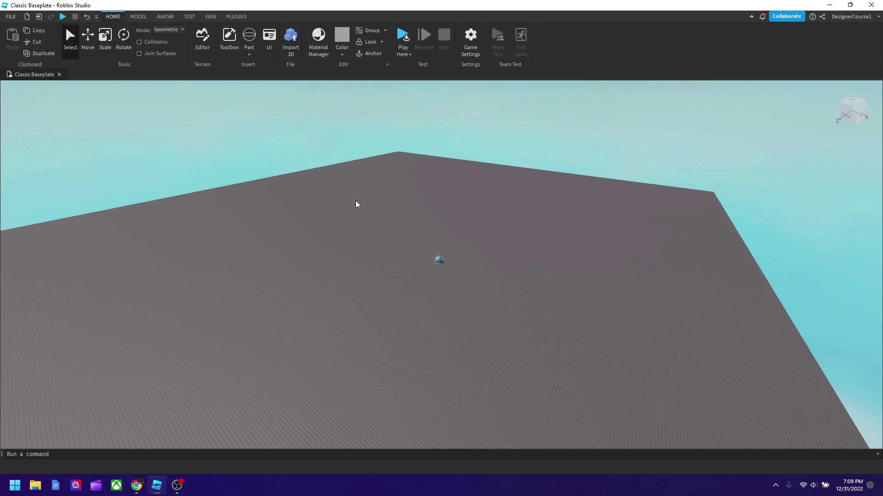
key(w)
right_drag(356, 205, 356, 204)
key(w)
Apply the Cracked Lava material to the selected sphere and close the Material Manager.
click(318, 41)
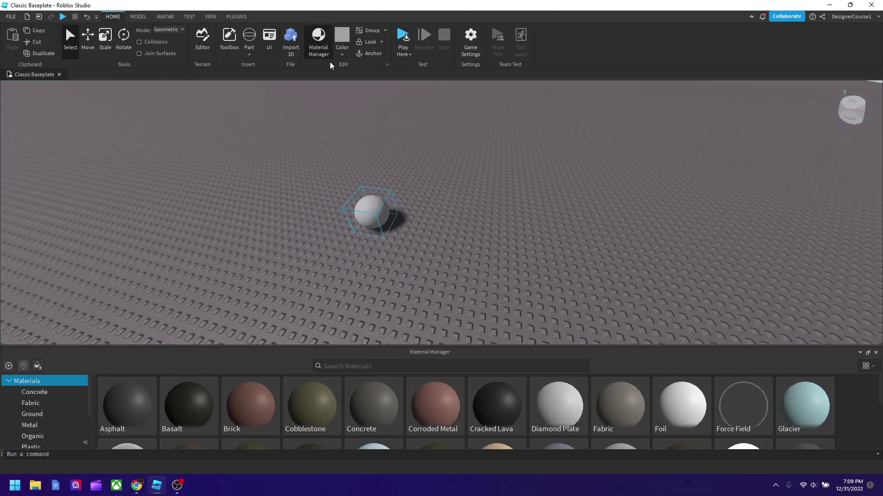
scroll(256, 427, down, 2)
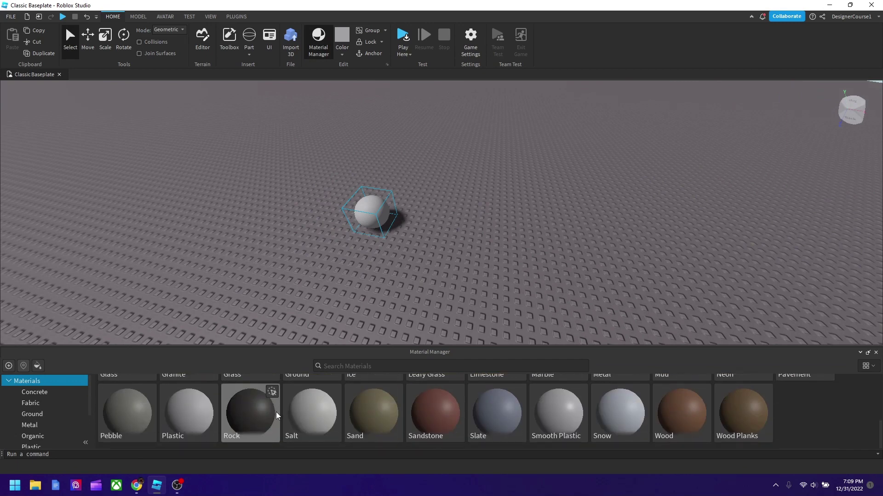
scroll(256, 413, up, 2)
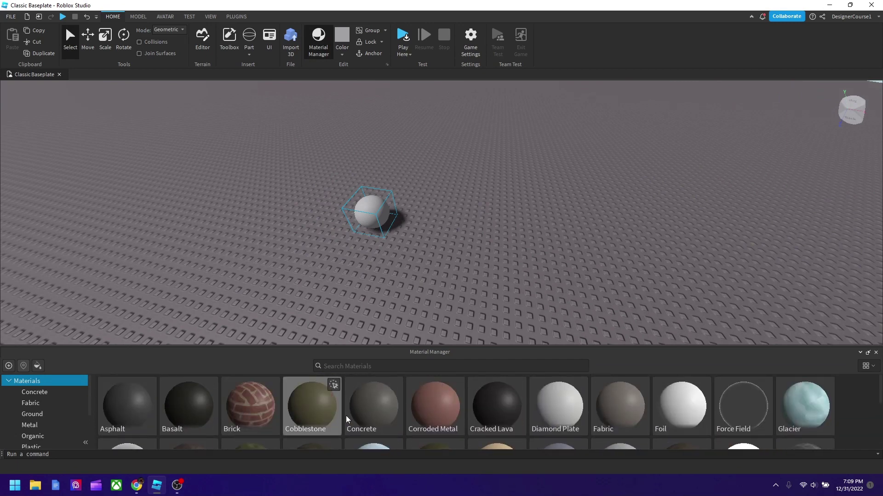
click(494, 415)
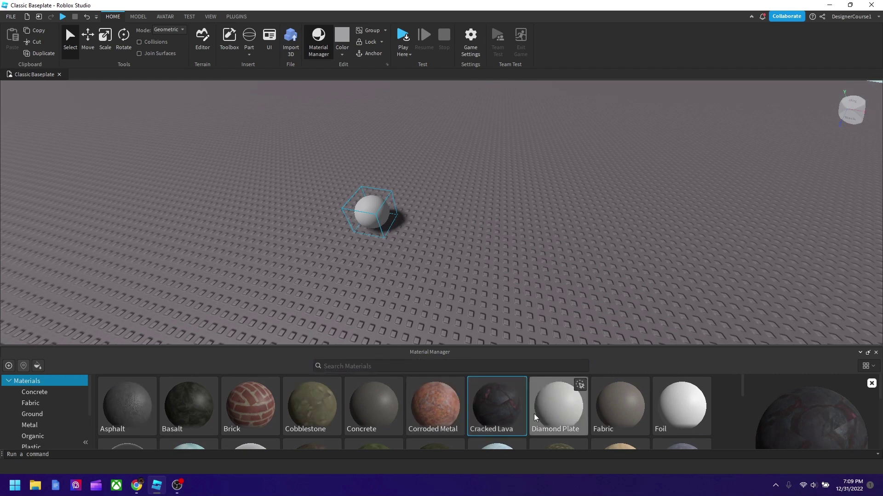
click(518, 386)
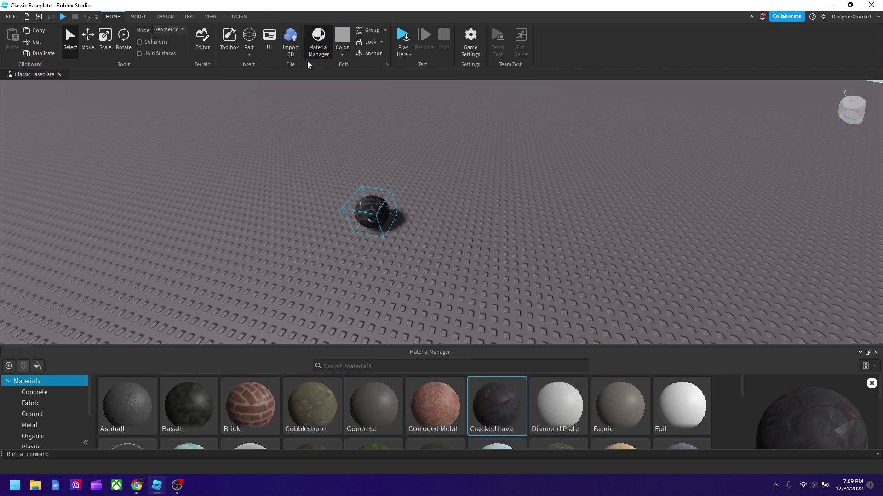
click(314, 44)
Set the sphere's color to bright red.
click(342, 56)
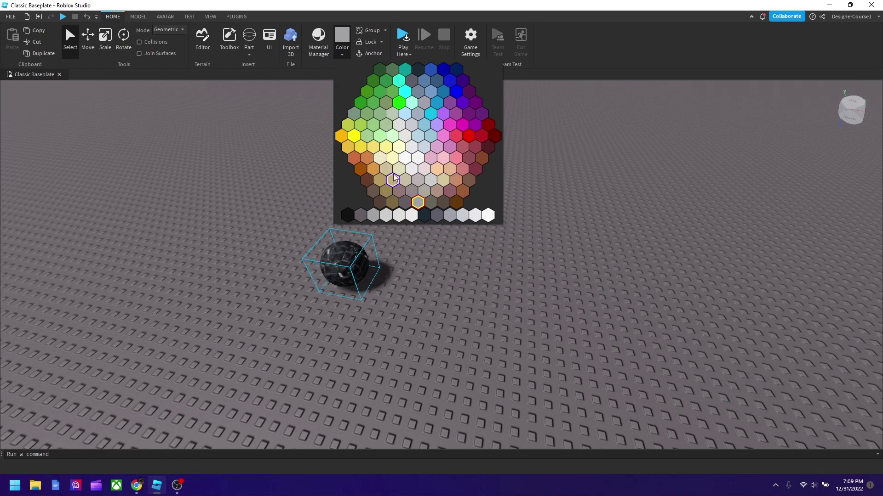
click(469, 137)
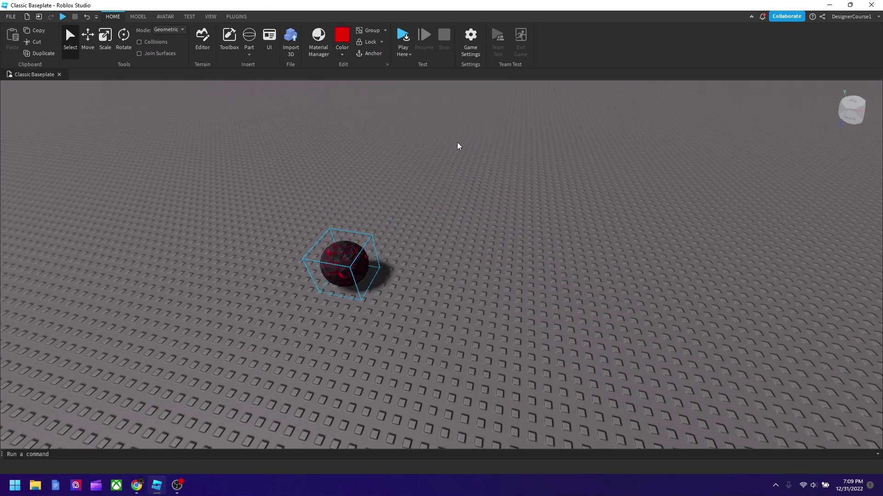
click(348, 180)
Shift the lava sphere a short distance across the baseplate with the Select tool.
right_drag(348, 180, 348, 178)
scroll(348, 180, up, 5)
scroll(348, 181, down, 3)
scroll(347, 180, up, 4)
scroll(348, 180, down, 5)
click(435, 270)
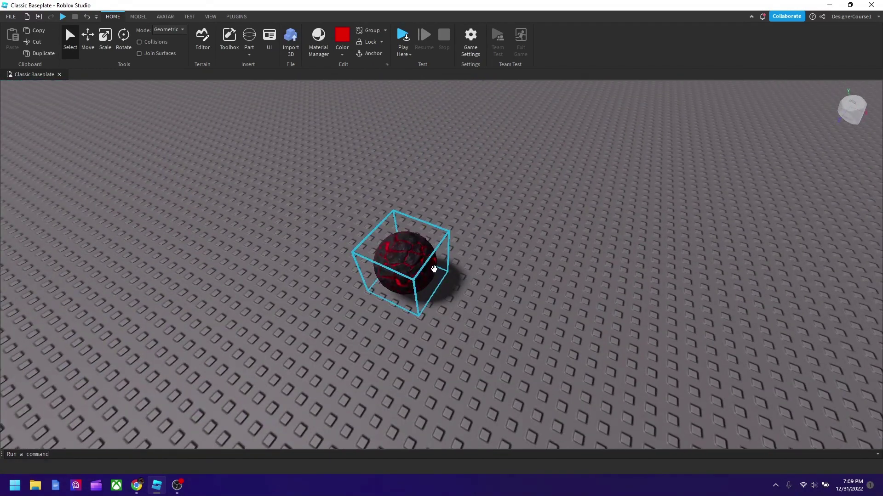
click(89, 40)
click(70, 39)
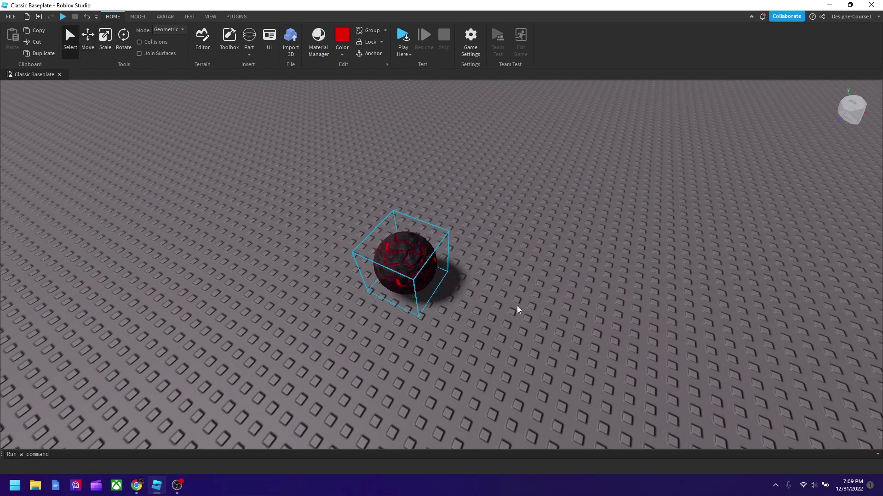
drag(409, 285, 392, 293)
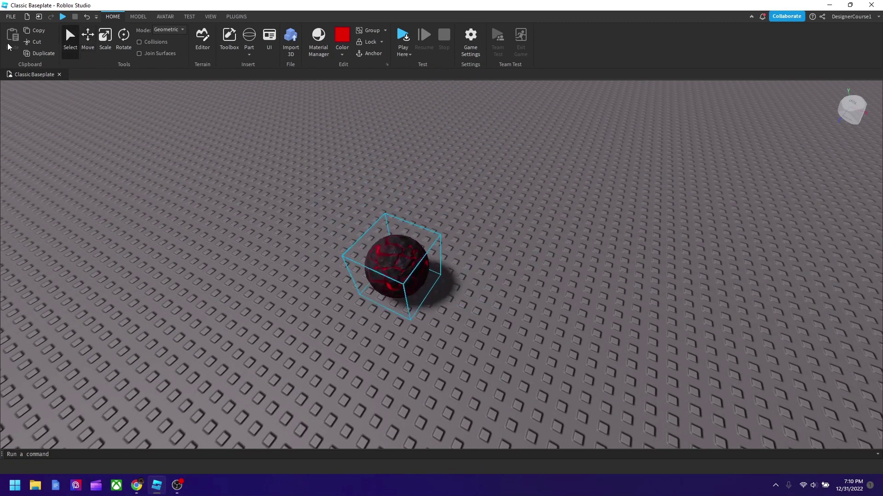
Reposition the sphere on the baseplate along its axes with the Move tool.
click(91, 39)
right_drag(389, 187, 384, 183)
drag(455, 292, 376, 203)
drag(450, 214, 401, 217)
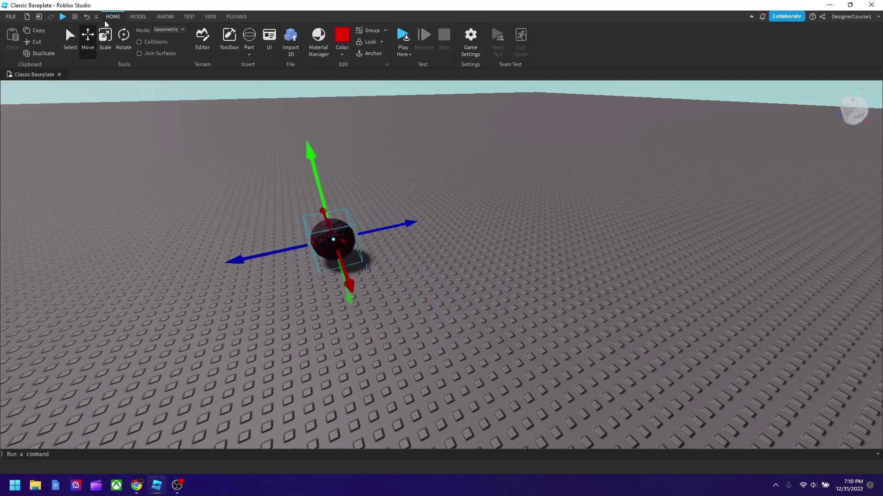
drag(346, 282, 427, 409)
drag(456, 350, 676, 252)
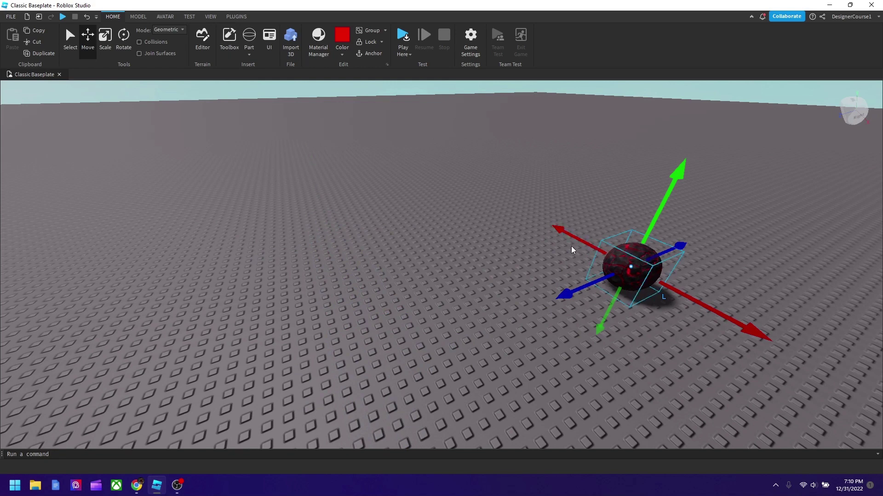
drag(570, 230, 444, 192)
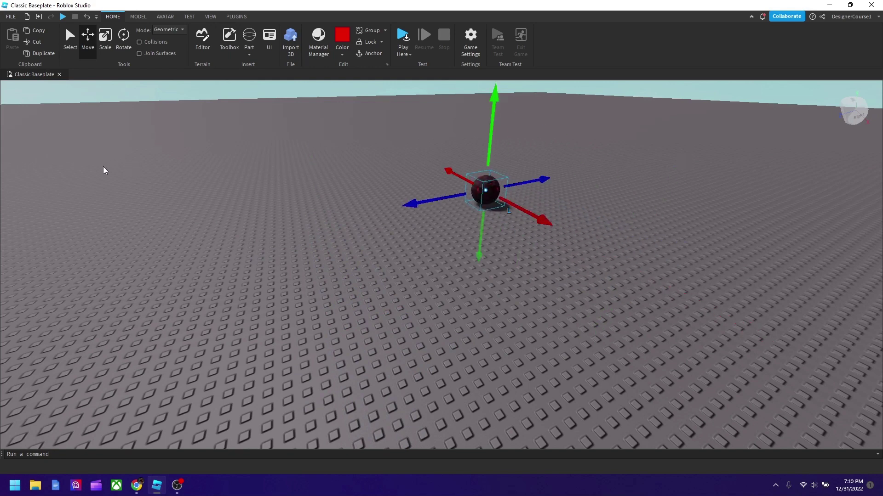
Enlarge the sphere uniformly to more than twice its size with the Scale tool.
right_drag(560, 225, 552, 203)
click(93, 46)
click(110, 40)
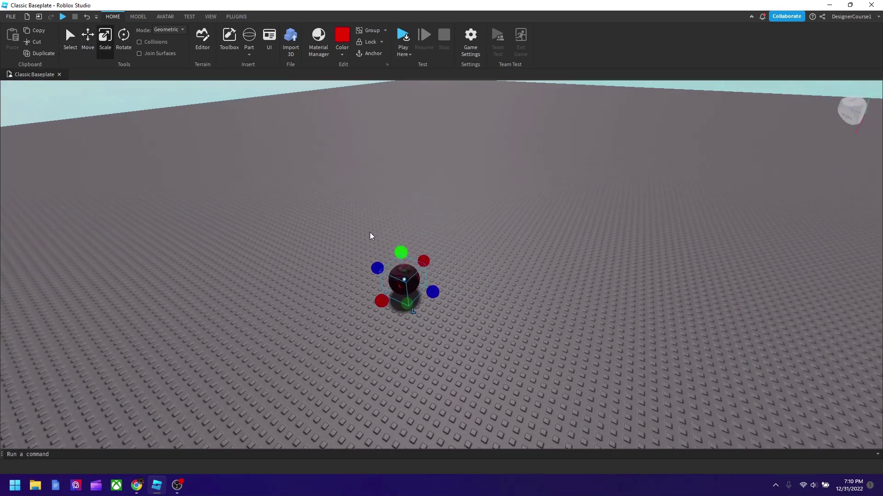
drag(402, 245, 395, 205)
scroll(545, 252, down, 3)
scroll(558, 244, up, 3)
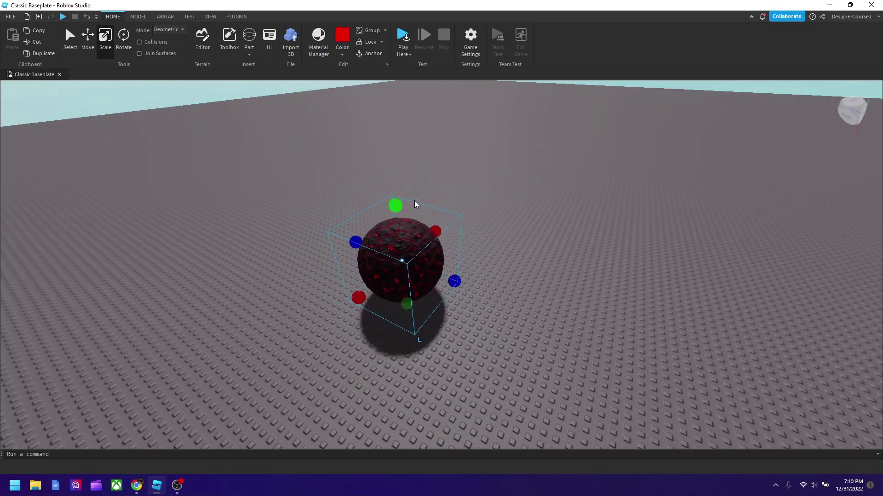
Rotate the lava sphere around two of its axes with the Rotate tool so that it sits tilted.
scroll(415, 201, down, 3)
key(ctrl+4)
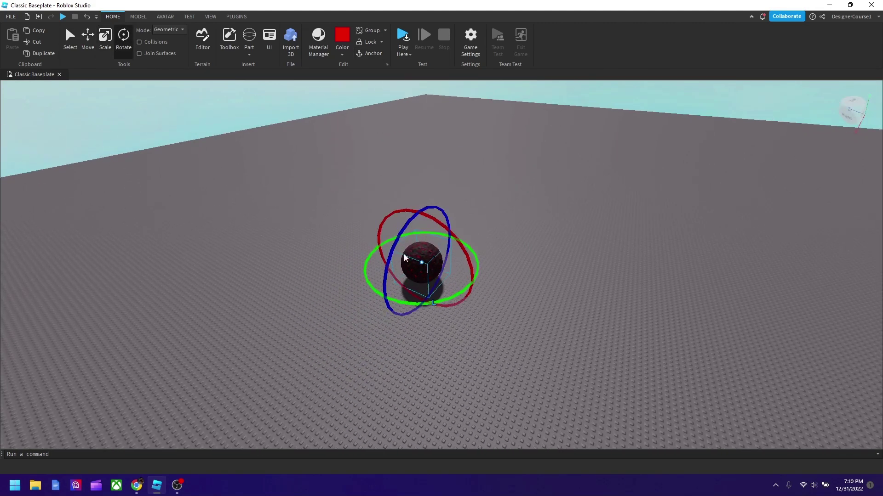
drag(449, 300, 368, 238)
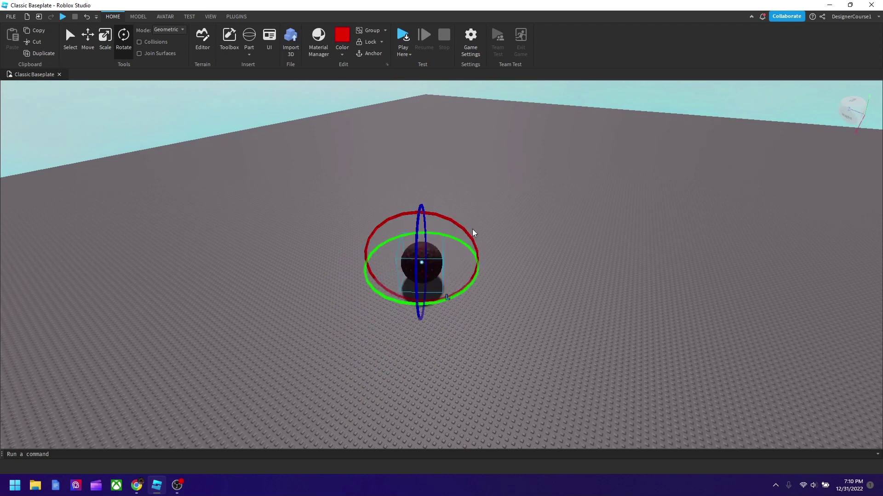
right_drag(473, 229, 469, 228)
key(d)
drag(399, 271, 390, 400)
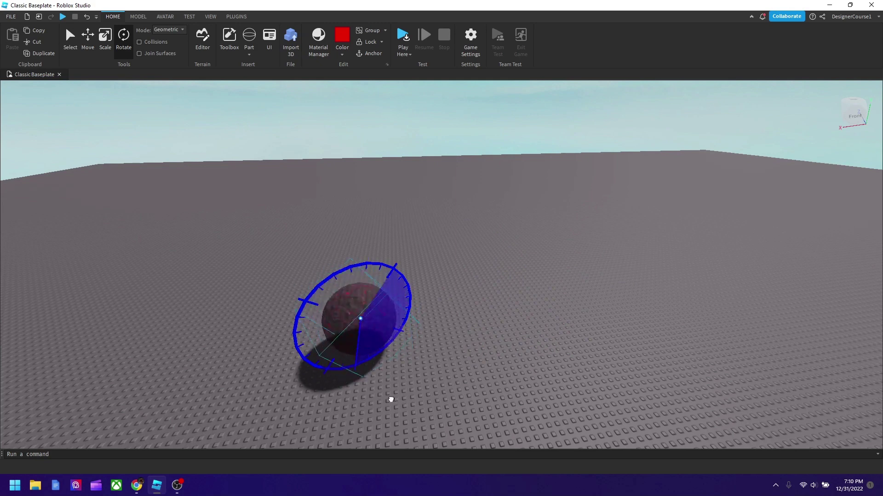
Raise the tilted sphere along its own axes with the Move tool until it floats well above the baseplate.
click(91, 41)
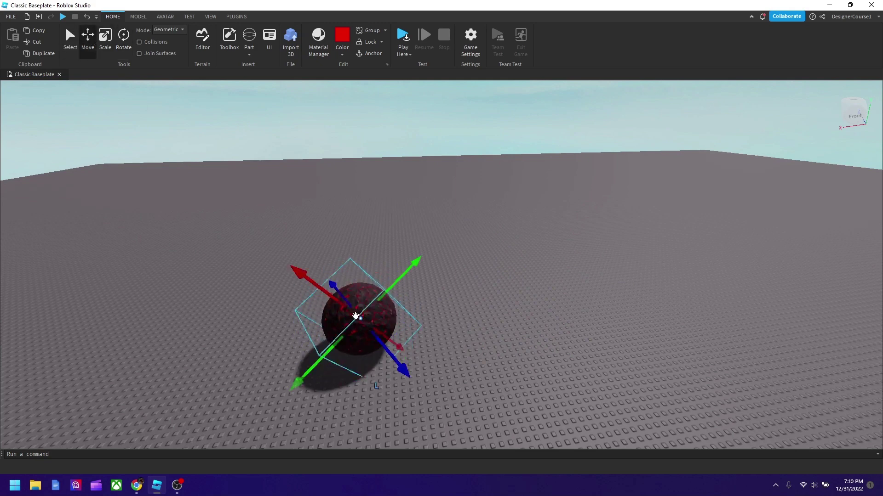
drag(397, 279, 582, 145)
key(d)
right_drag(592, 177, 399, 164)
key(s)
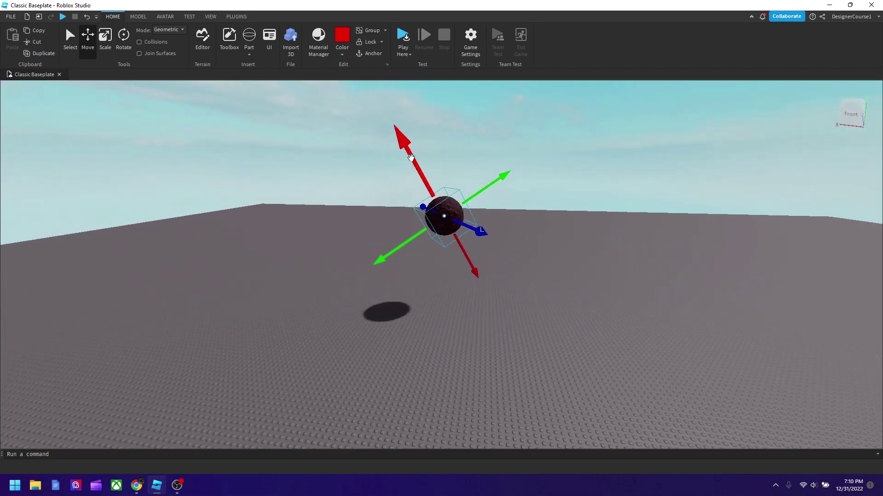
drag(410, 156, 380, 98)
right_drag(513, 205, 513, 161)
scroll(513, 205, up, 3)
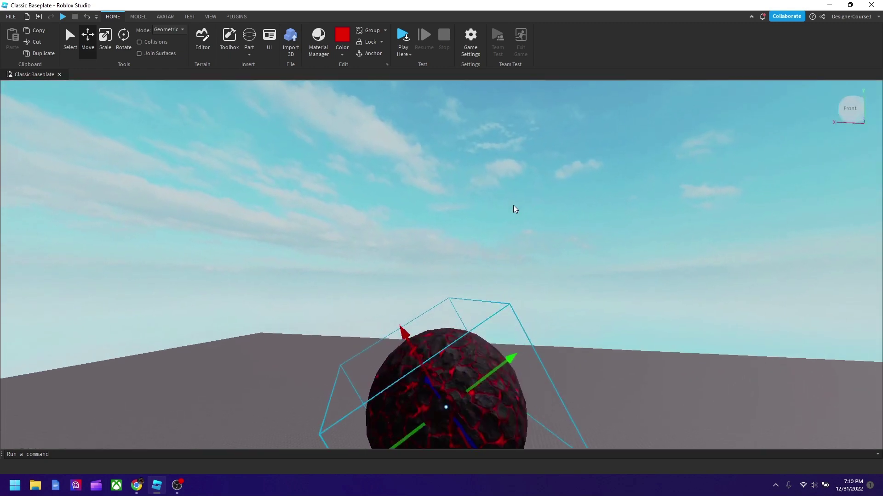
scroll(513, 205, down, 6)
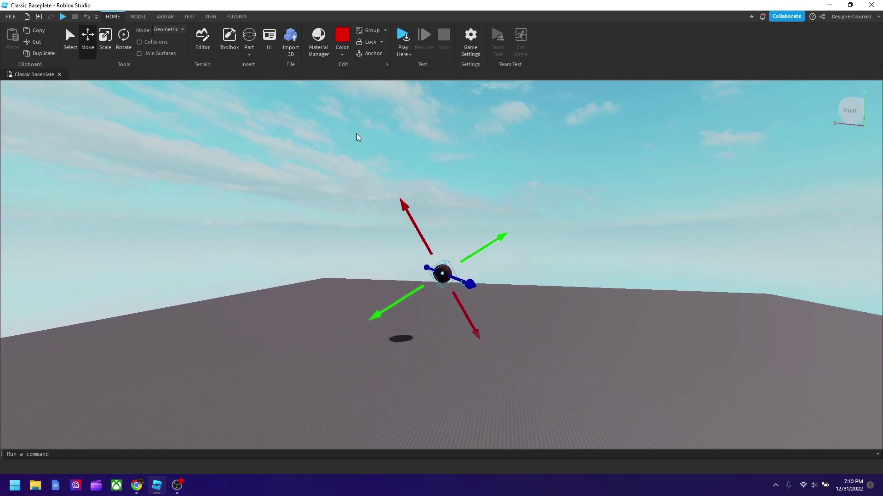
click(88, 46)
right_drag(350, 162, 351, 161)
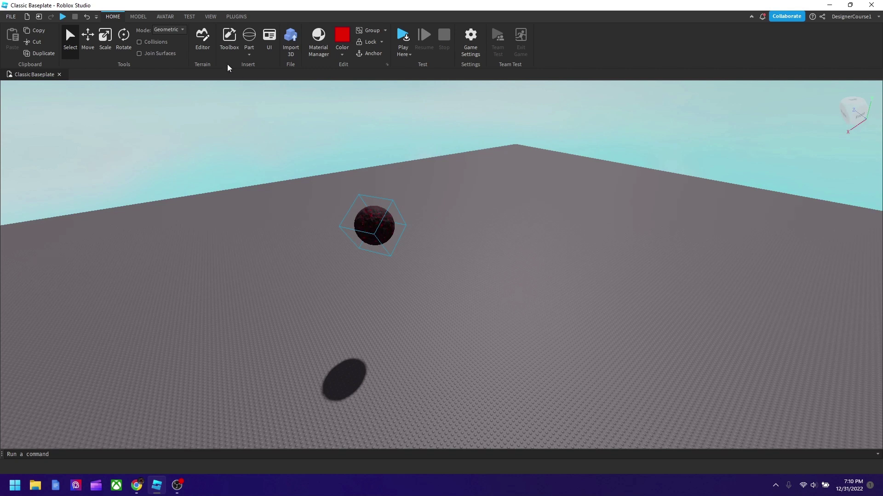
Open the Toolbox, insert the trending Meme sky model and look around at the changed sky.
click(230, 40)
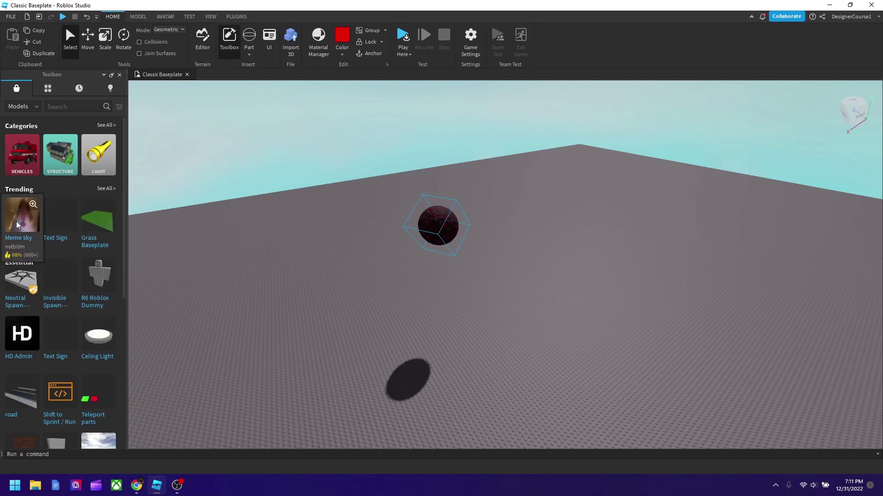
mouse_move(296, 187)
right_down()
mouse_move(290, 174)
mouse_move(296, 187)
right_up()
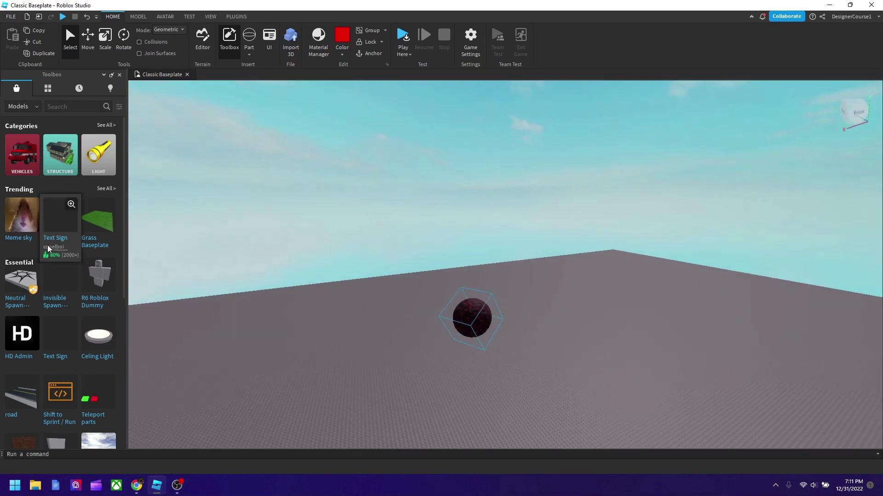
click(23, 228)
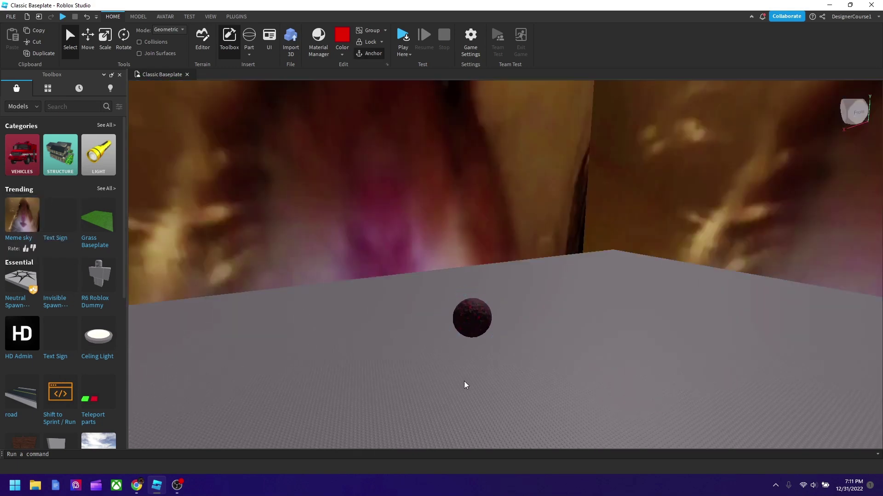
right_drag(464, 382, 463, 365)
right_drag(542, 263, 541, 263)
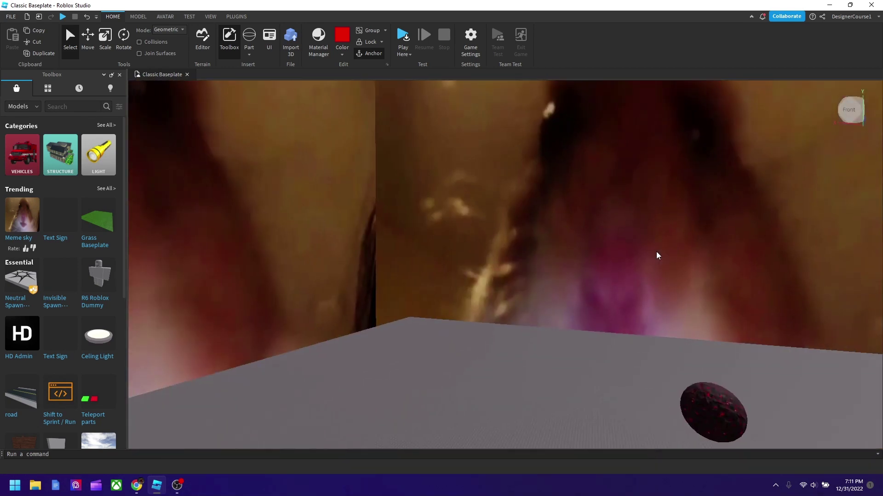
right_drag(656, 252, 639, 263)
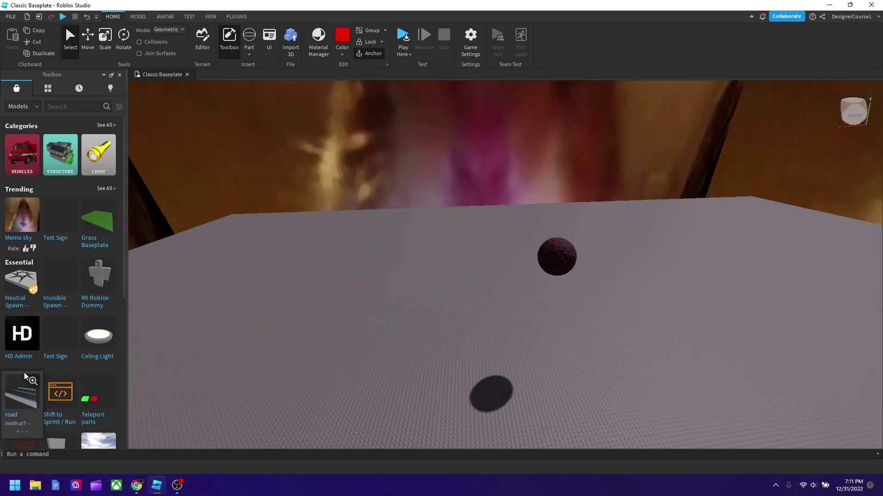
Insert the HD Admin model from the Toolbox and acknowledge its script notice.
click(24, 346)
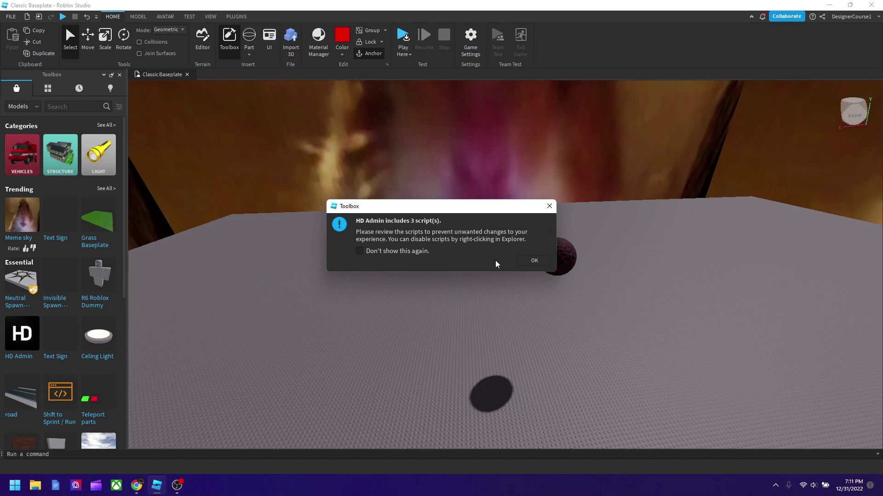
click(533, 261)
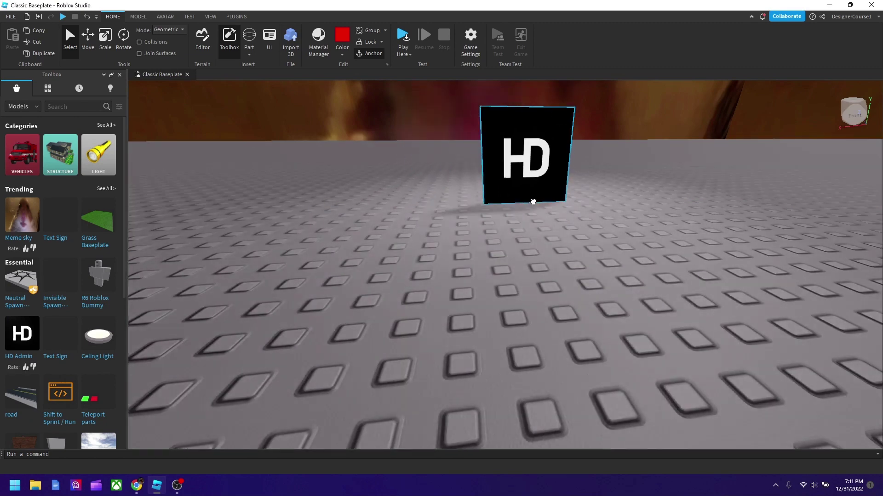
scroll(522, 232, down, 10)
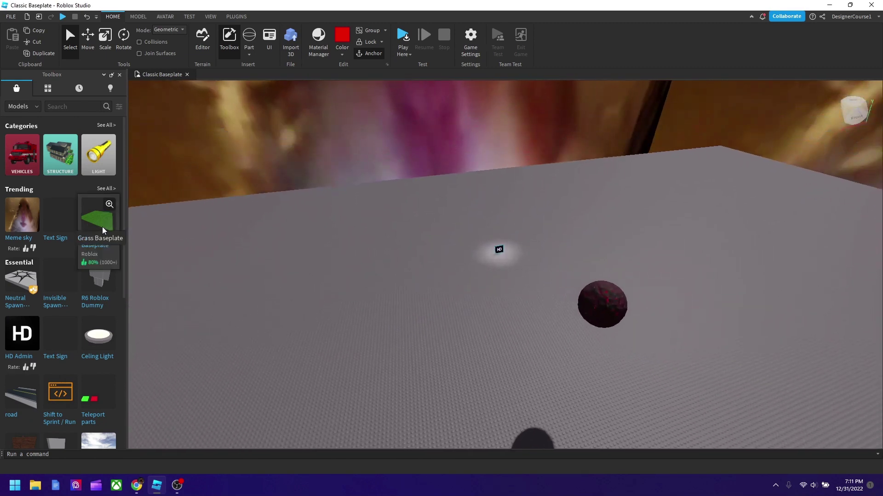
Insert the Celing Light model onto the baseplate and close the Toolbox.
key(s)
key(w)
key(d)
key(s)
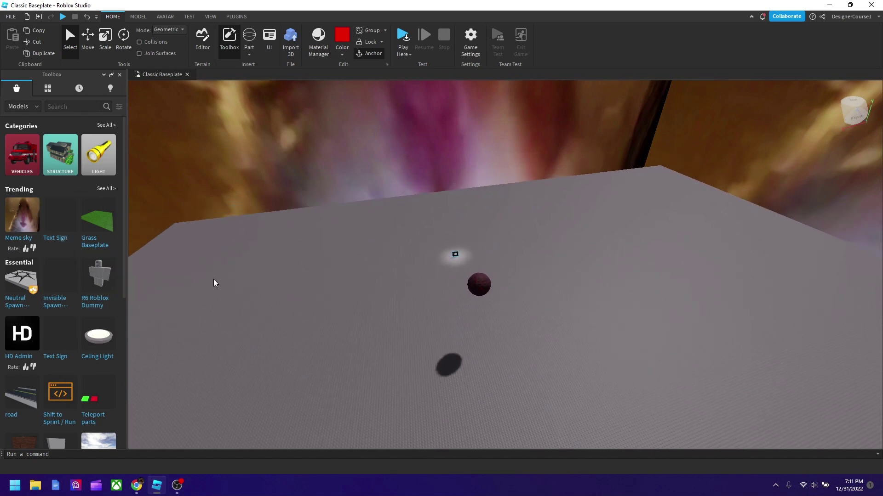
key(a)
click(98, 357)
scroll(498, 302, down, 5)
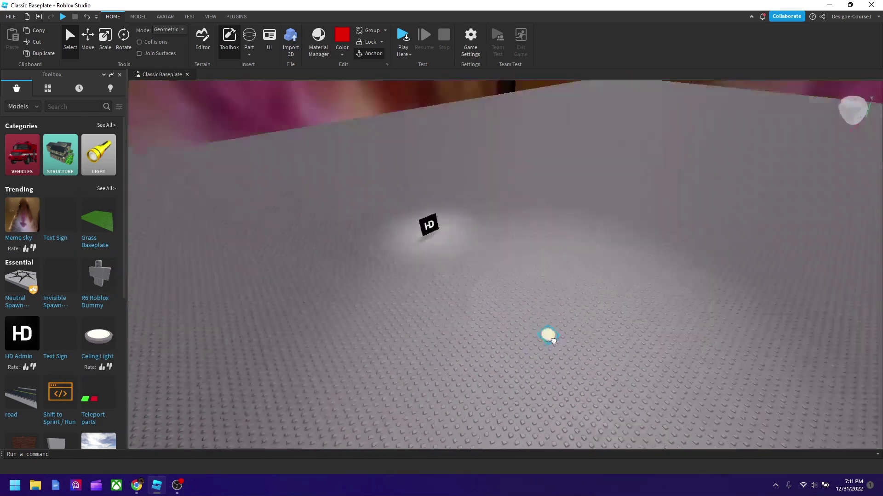
scroll(583, 323, down, 5)
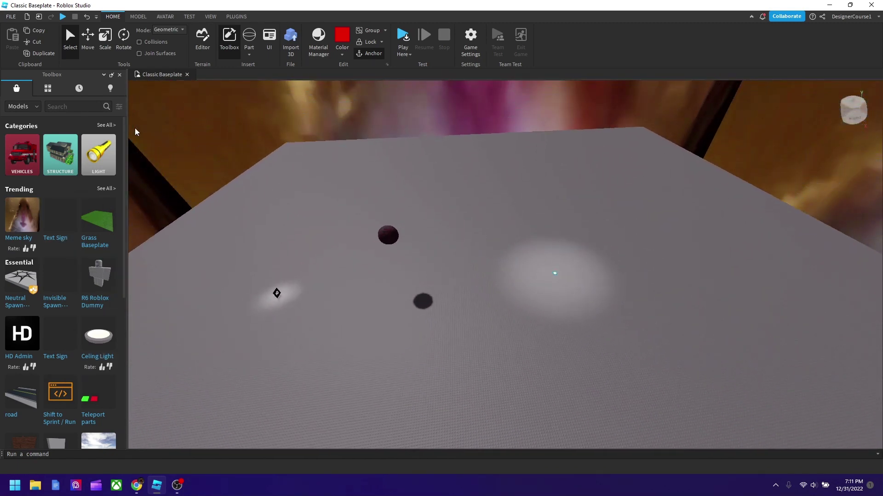
click(118, 76)
Fly around the baseplate to examine the HD Admin board, the ceiling light and the floating sphere.
key(w)
right_drag(396, 232, 396, 233)
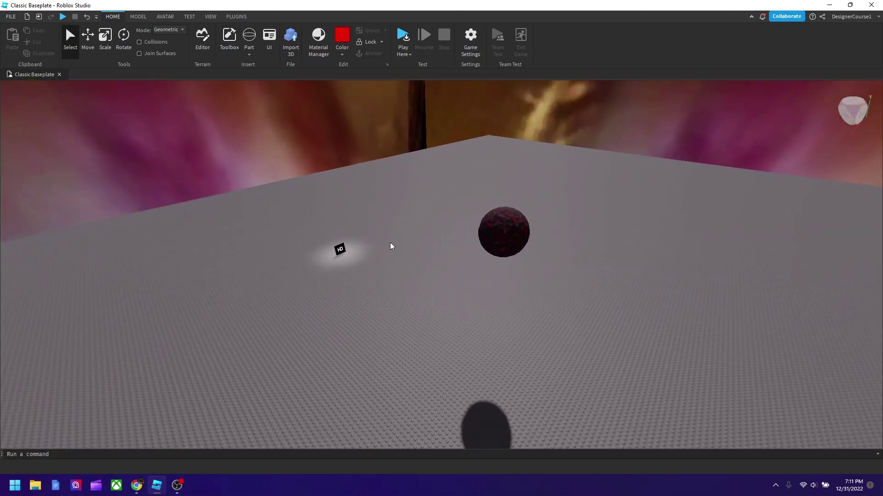
scroll(390, 243, down, 5)
key(a)
right_drag(412, 245, 481, 194)
key(a)
key(a)
key(w)
key(s)
key(w)
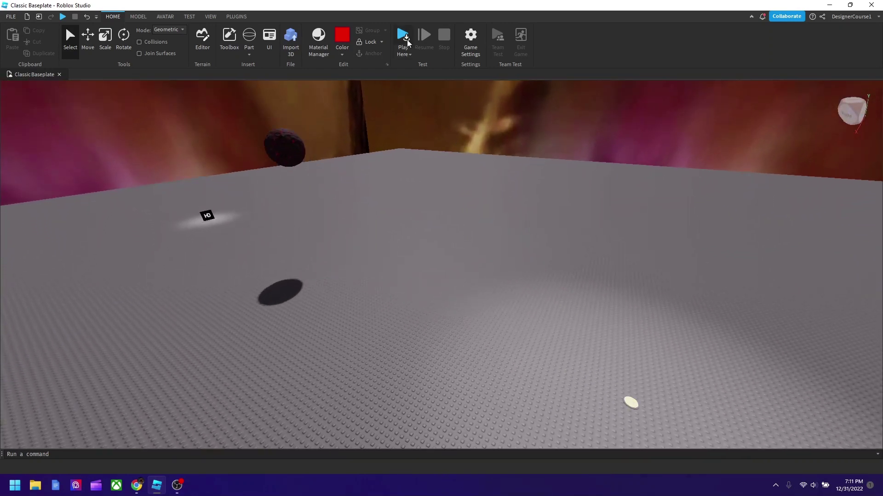
Start a playtest with the Play option, view the spawned character from afar, and try the HD Admin menu button.
click(405, 52)
click(420, 66)
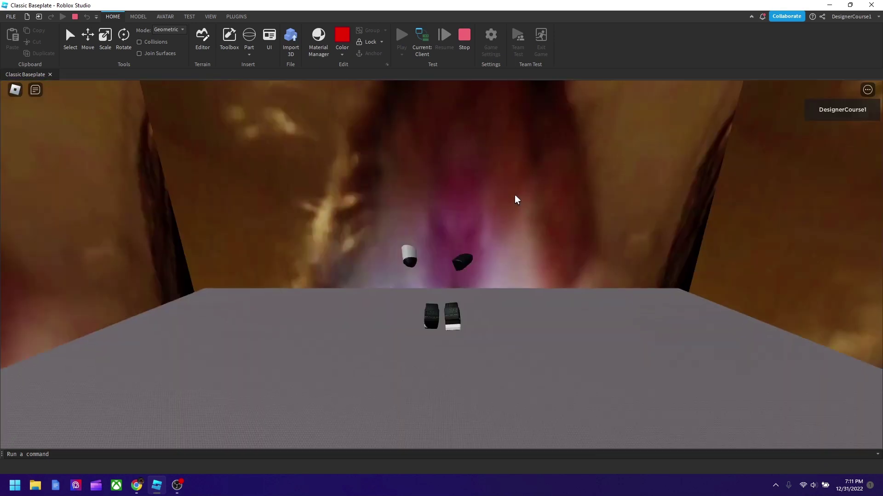
right_drag(464, 203, 469, 203)
scroll(464, 202, down, 4)
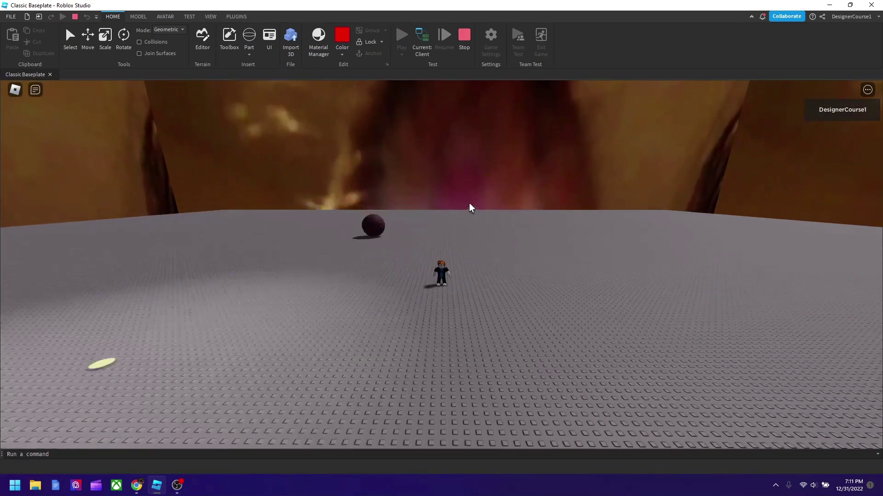
scroll(469, 203, down, 3)
right_drag(381, 222, 382, 222)
key(w)
key(d)
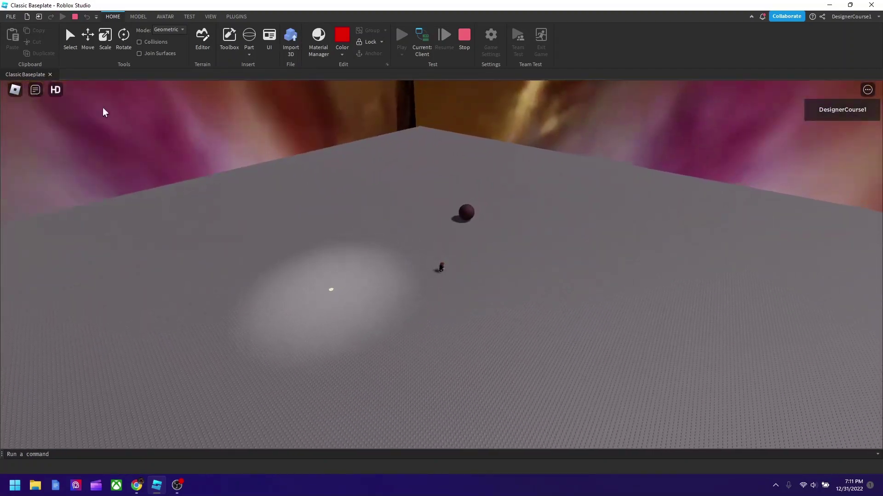
click(56, 91)
click(57, 91)
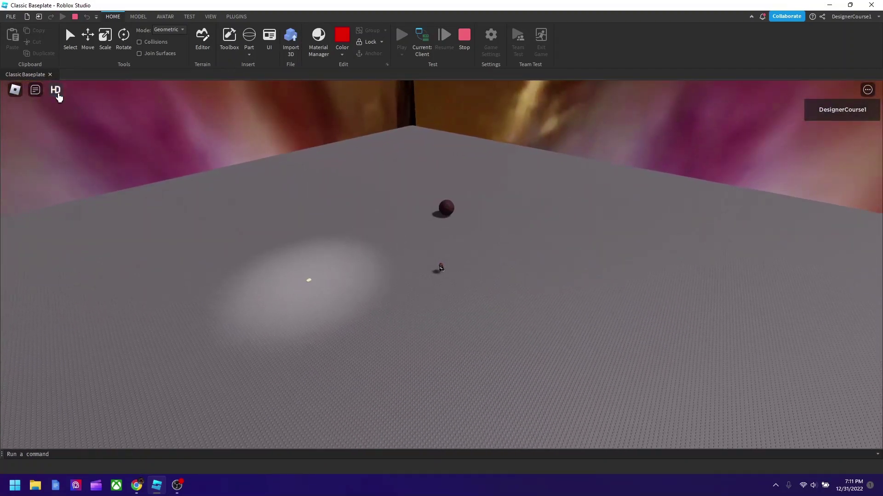
Walk and jump the character across the baseplate in first and third person towards the lava sphere, and end the playtest.
scroll(358, 272, up, 10)
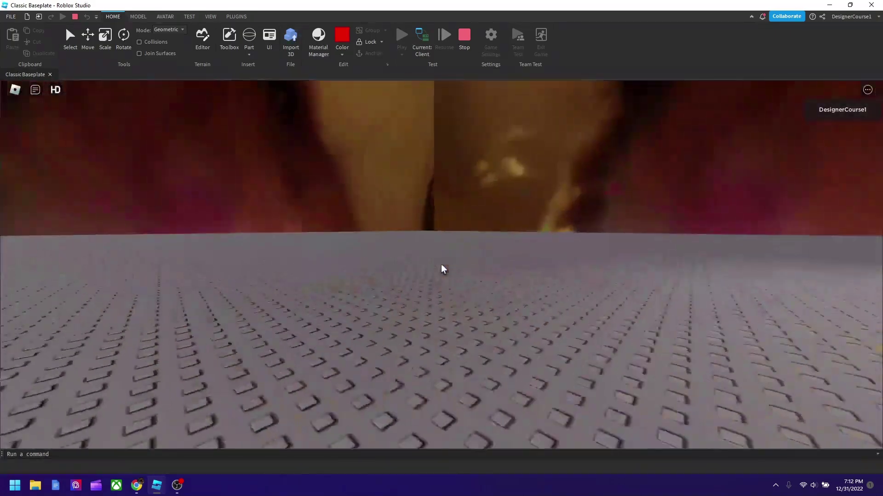
key(w)
key(Tab)
key(space)
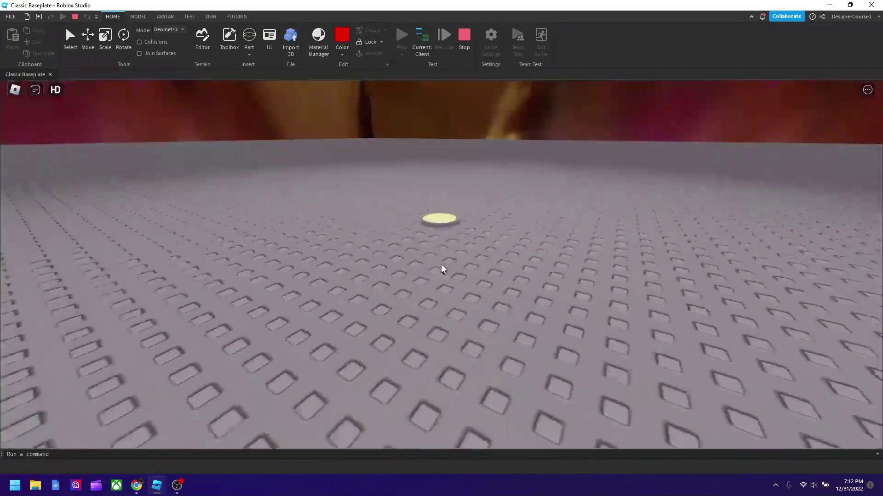
key(w)
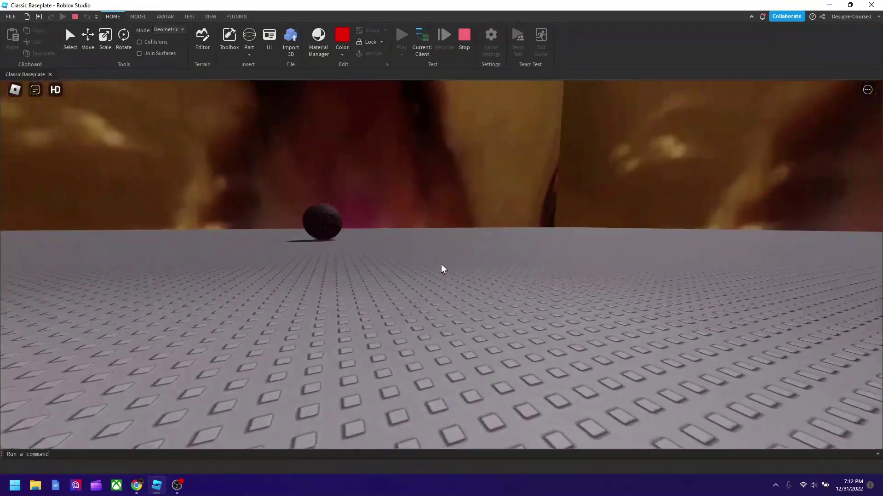
scroll(441, 265, down, 5)
key(w)
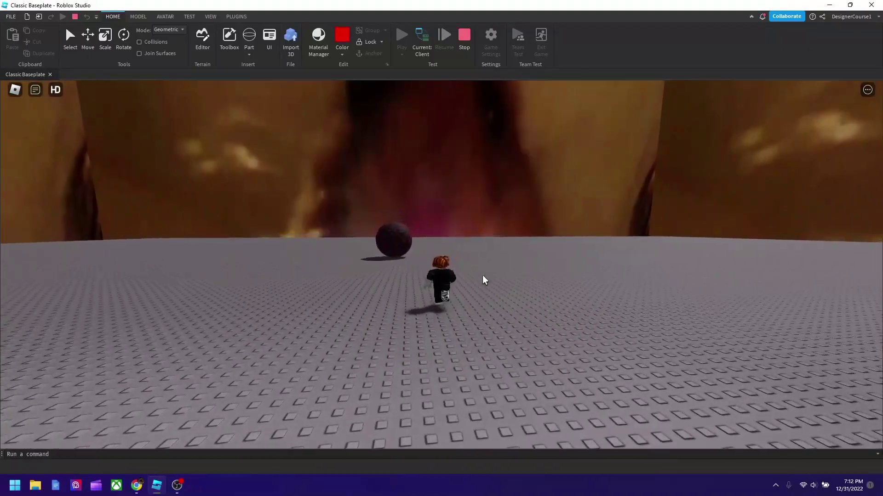
key(w)
right_drag(477, 281, 456, 271)
scroll(474, 281, up, 3)
key(w)
key(space)
key(w)
key(w)
key(w)
key(space)
click(466, 39)
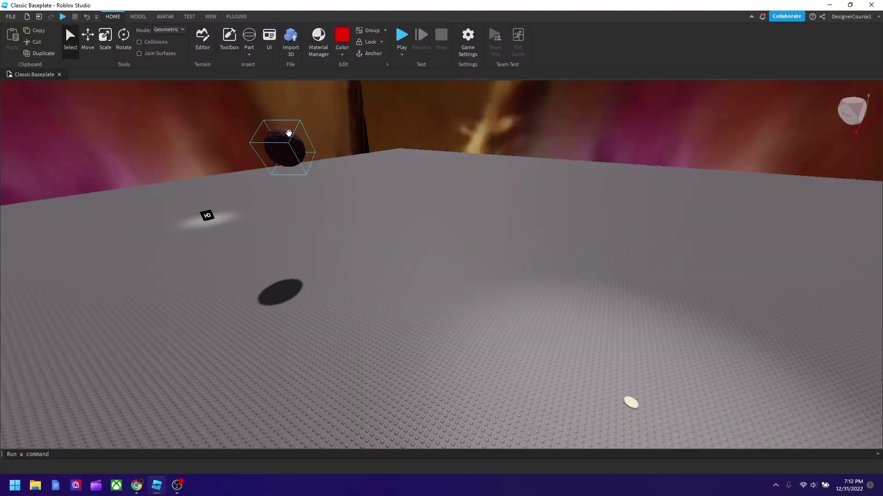
Focus on the floating lava sphere and anchor it.
key(f)
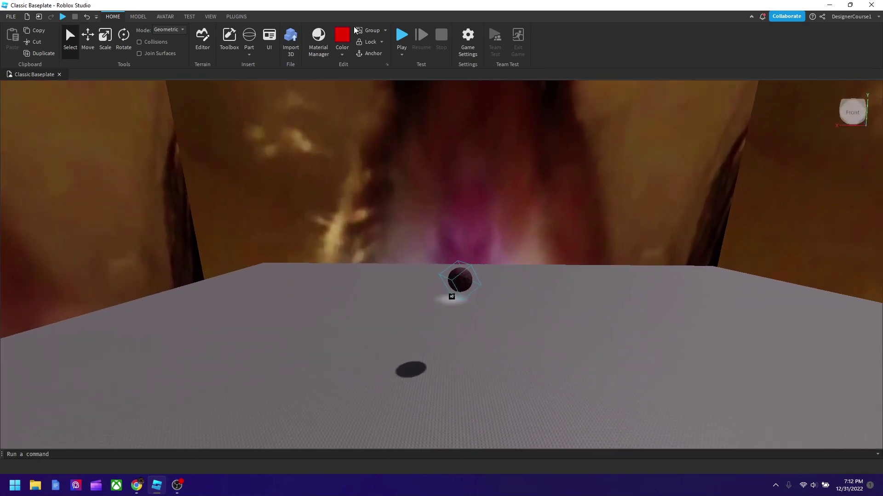
scroll(411, 180, up, 4)
right_drag(406, 171, 410, 179)
scroll(410, 178, down, 4)
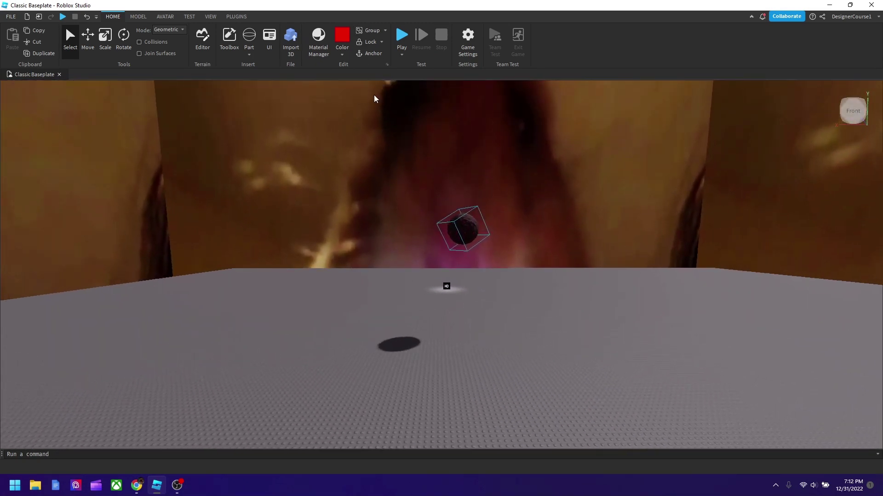
key(w)
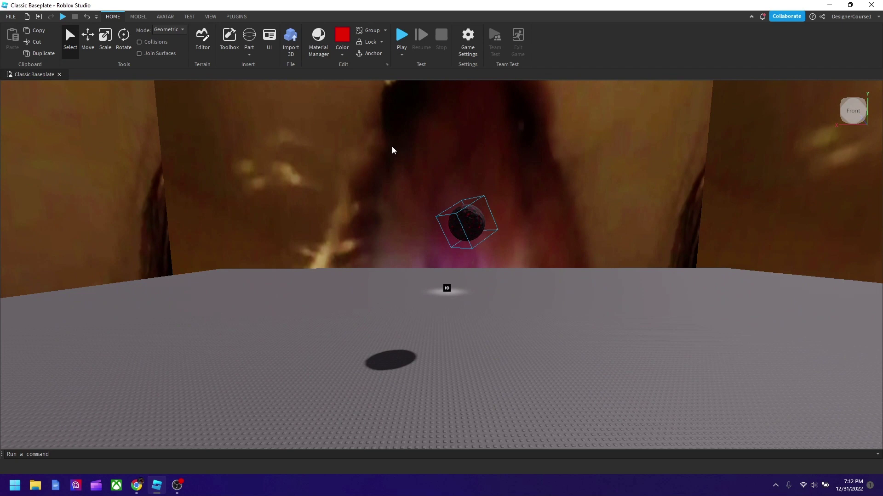
click(367, 54)
Run a playtest to check how the anchored sphere behaves, and stop it.
click(402, 37)
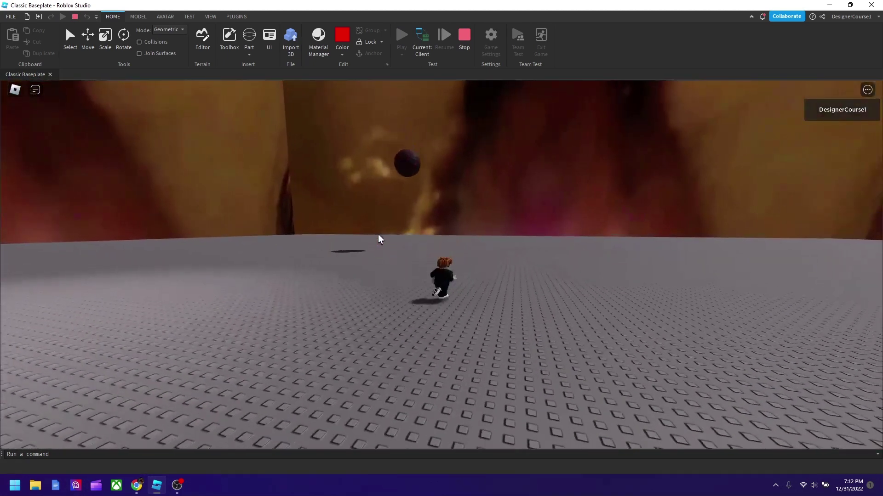
scroll(413, 208, down, 3)
right_drag(413, 207, 412, 208)
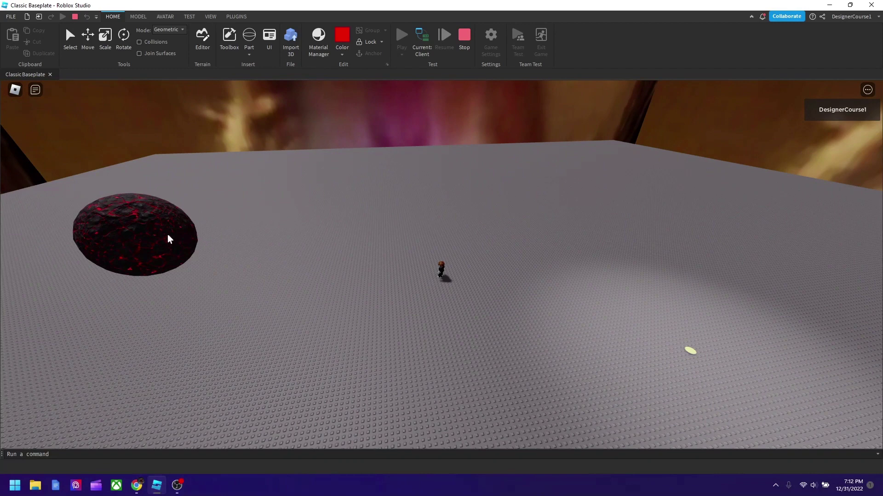
click(464, 37)
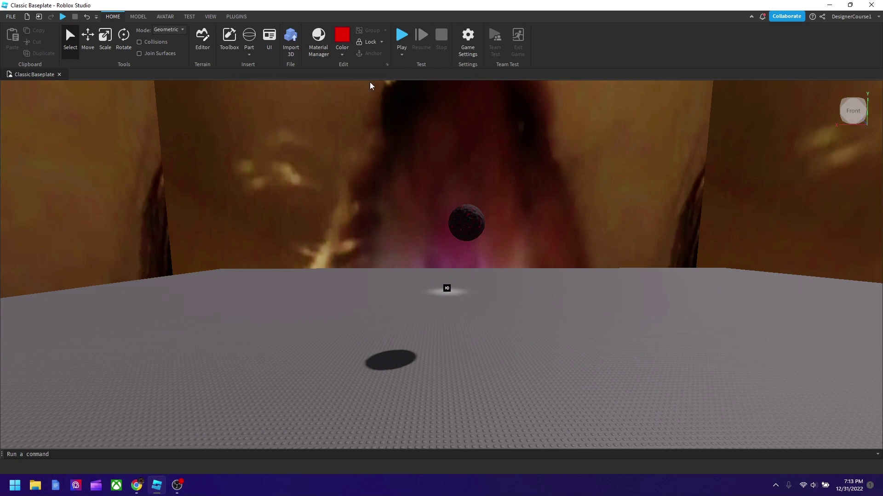
Show the Explorer and Properties windows.
click(211, 17)
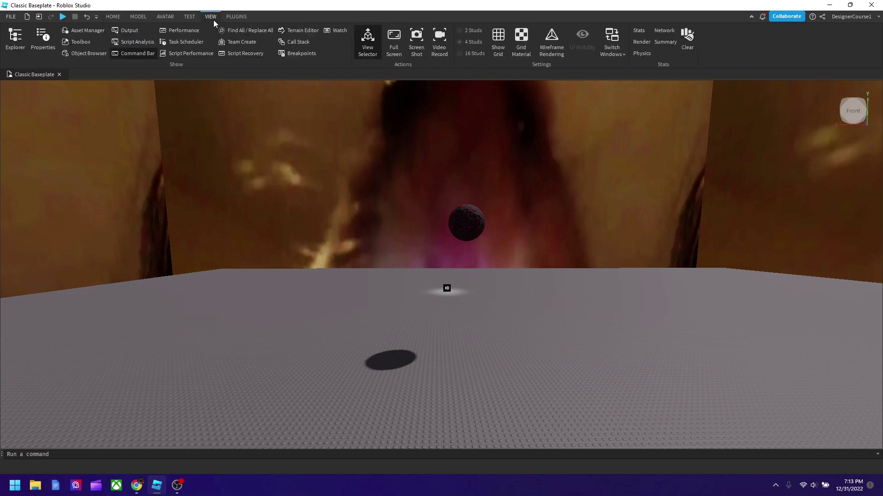
click(17, 41)
click(42, 42)
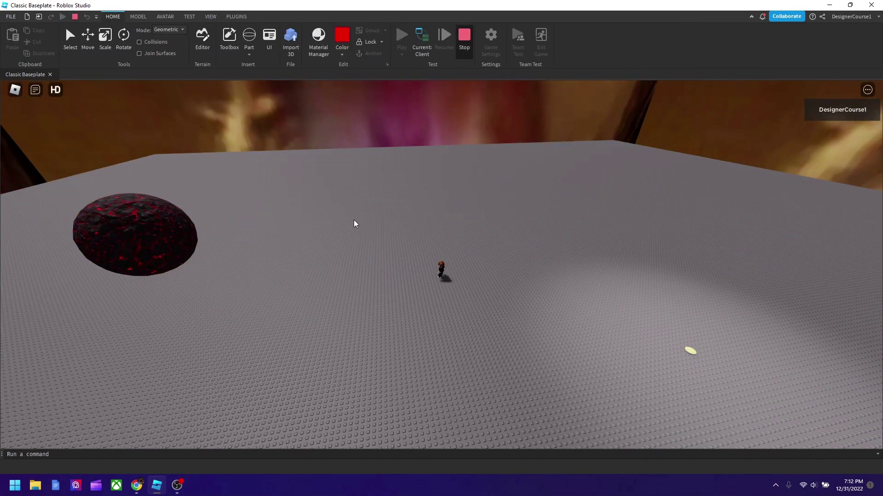
Stop the running playtest.
key(shift+F5)
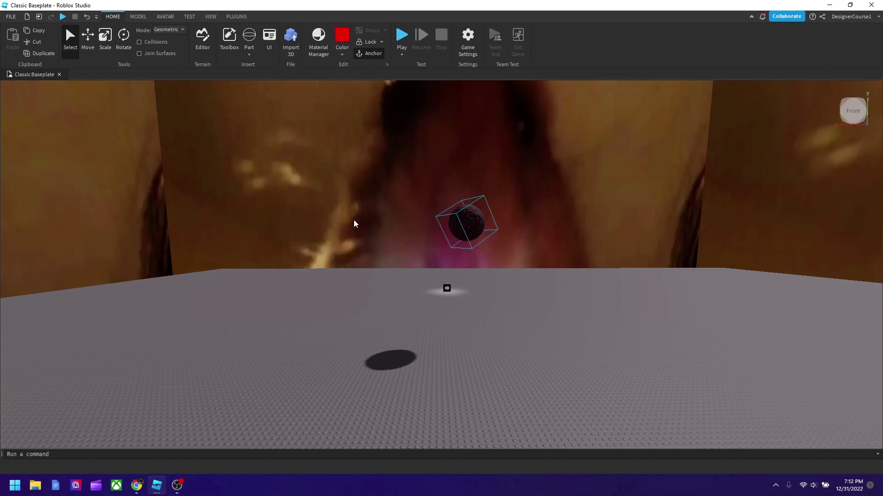